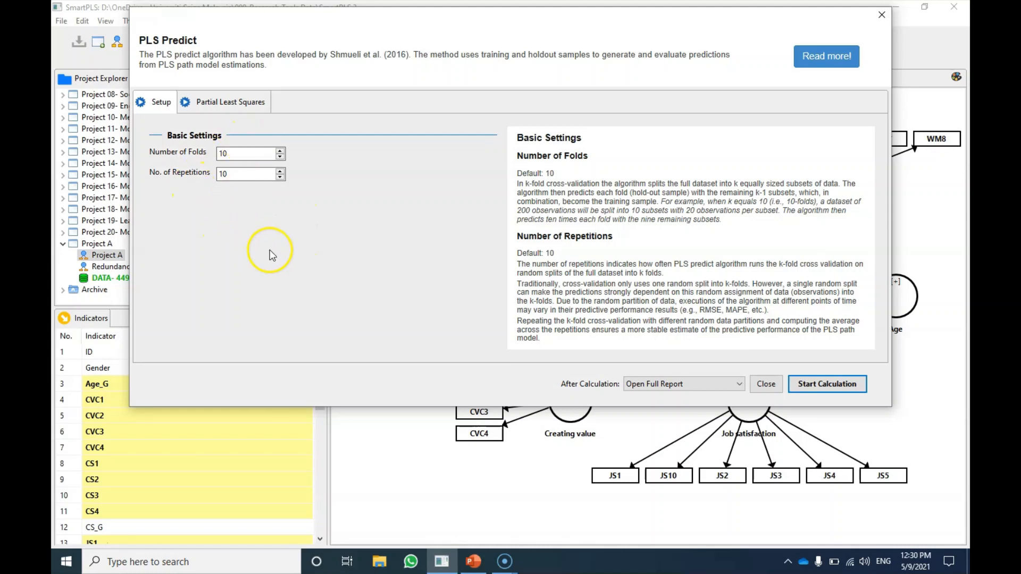
Run the PLS Predict calculation with 10 folds and 10 repetitions and view the LM and PLS prediction summaries
click(805, 389)
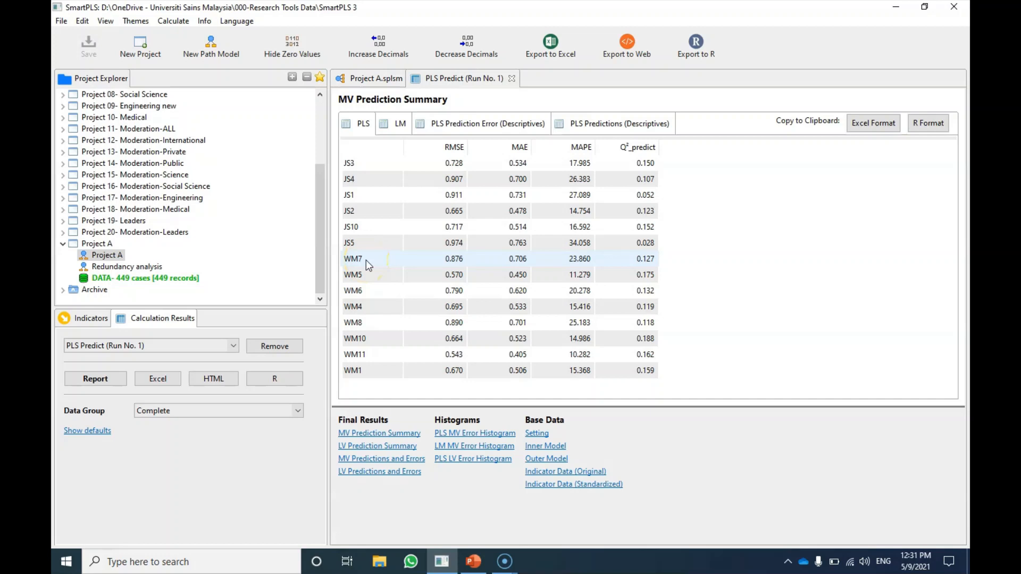
click(397, 127)
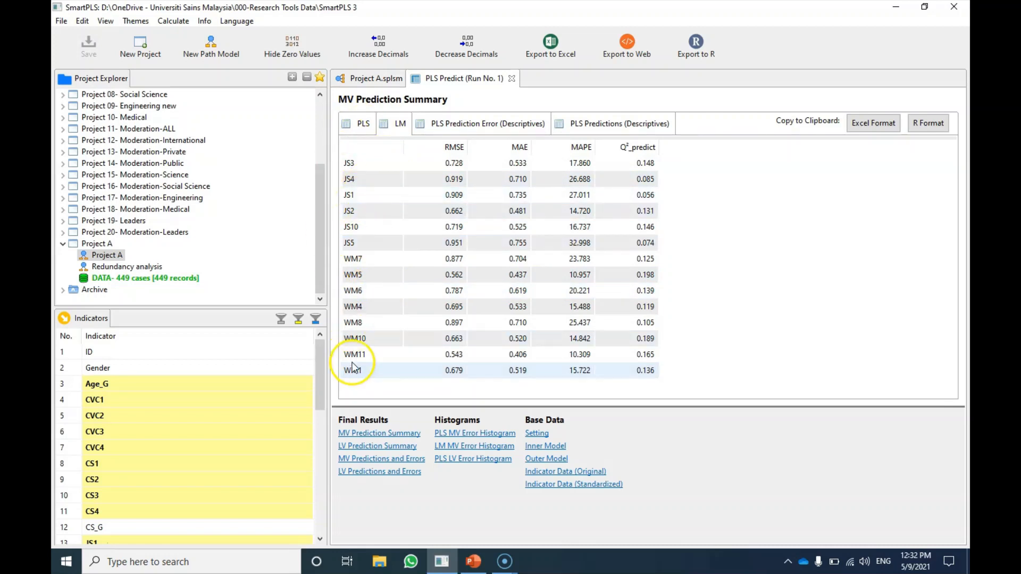
click(362, 123)
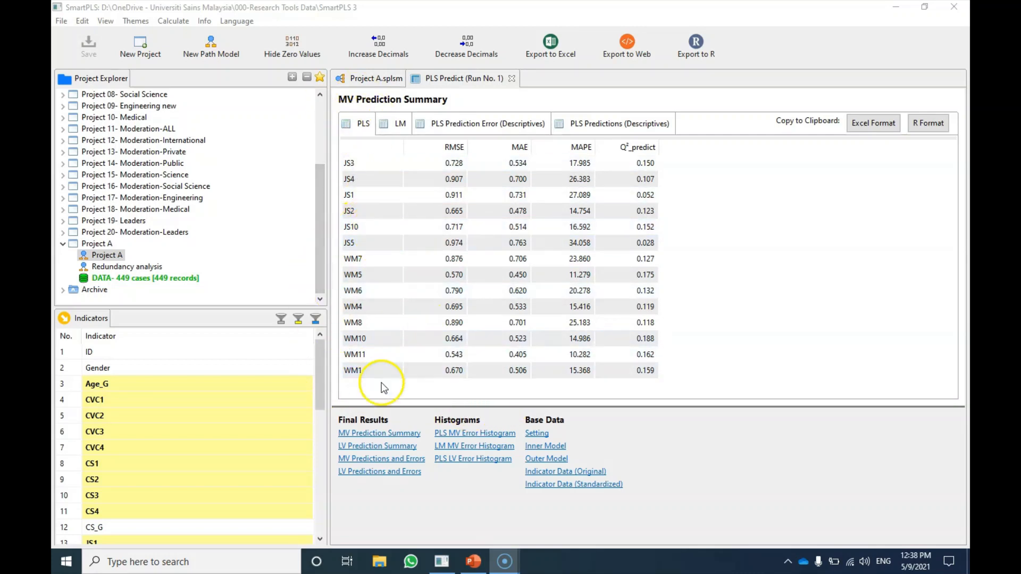
Examine the shape of the PLS MV prediction error histograms for JS3 and the WM indicators, from WM7 through WM1
click(474, 434)
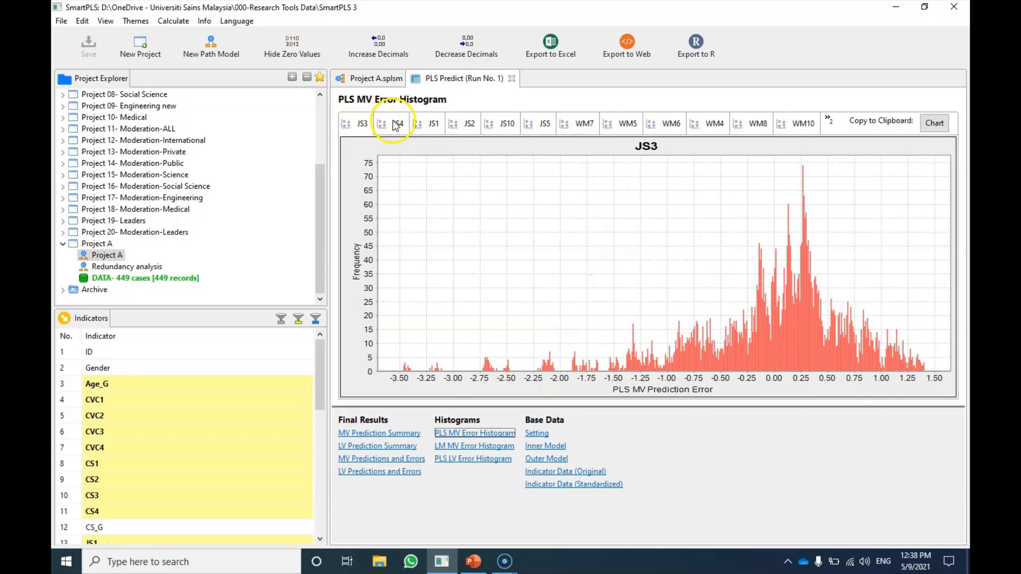
click(580, 126)
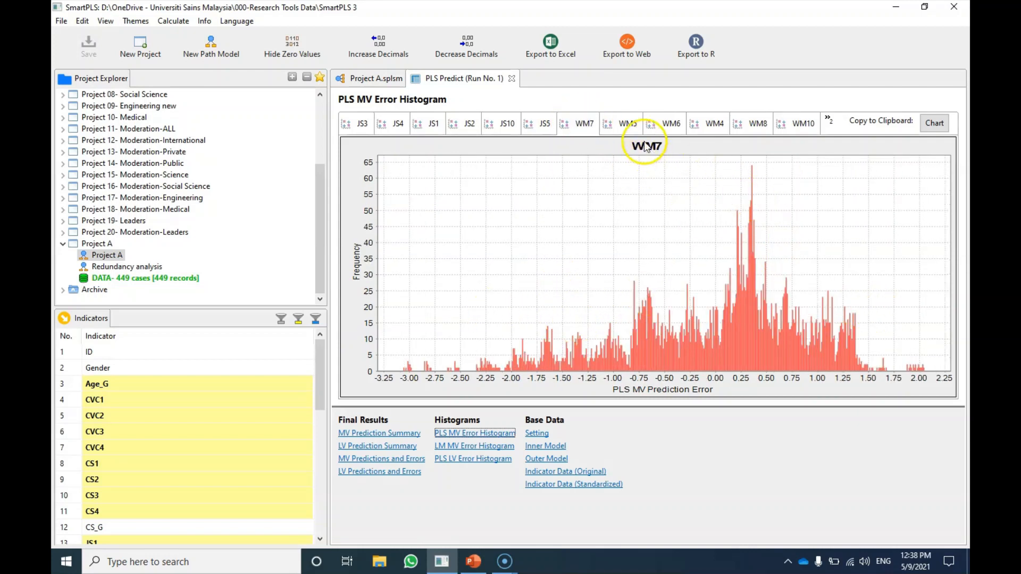
click(620, 127)
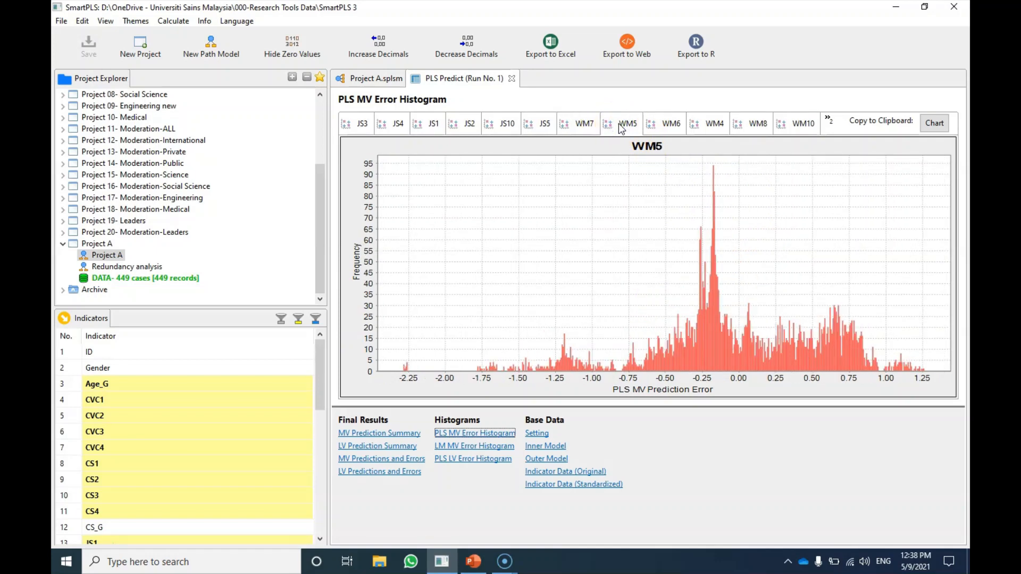
click(659, 126)
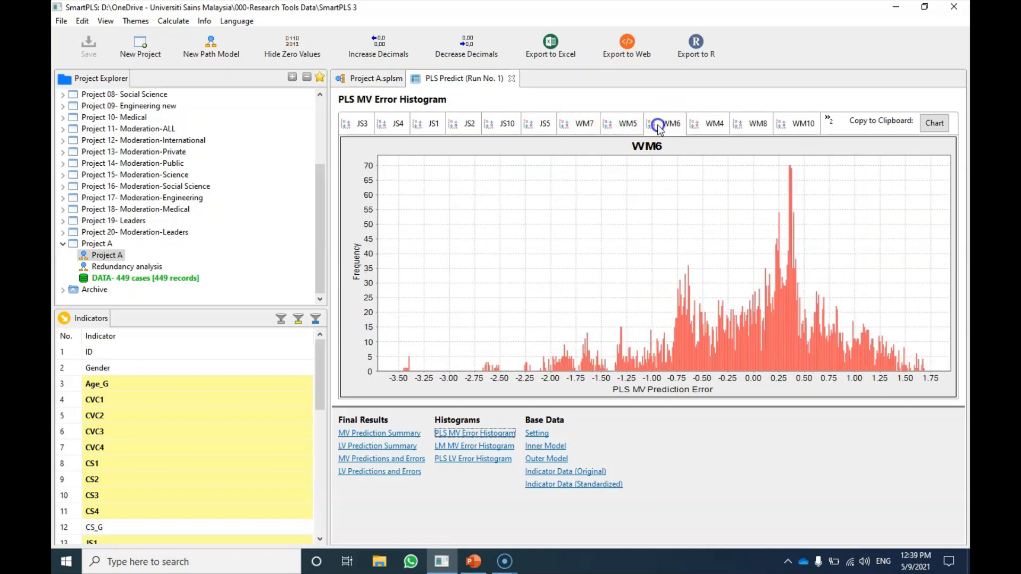
click(710, 122)
click(754, 124)
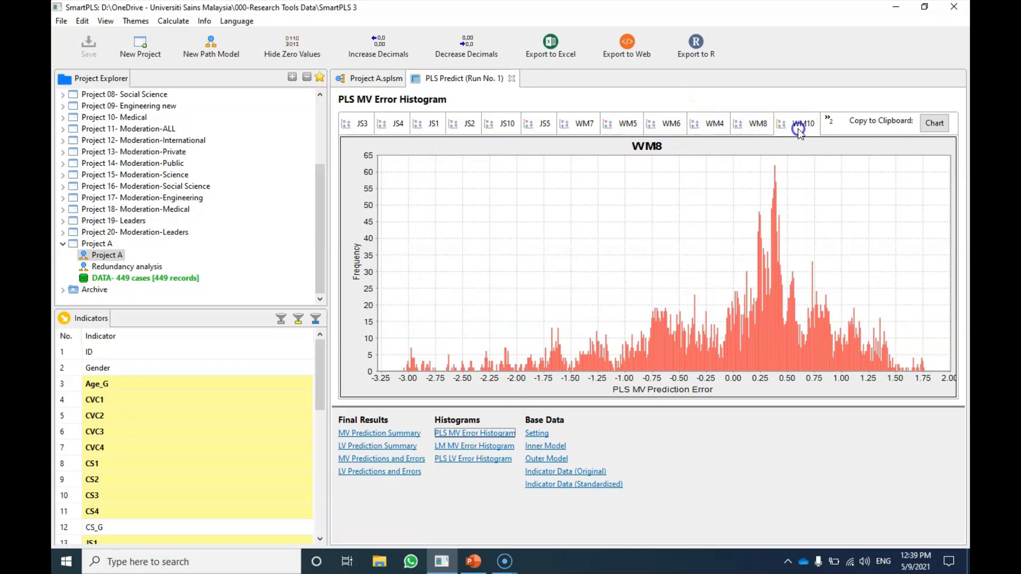
click(799, 127)
click(829, 123)
click(839, 135)
click(805, 122)
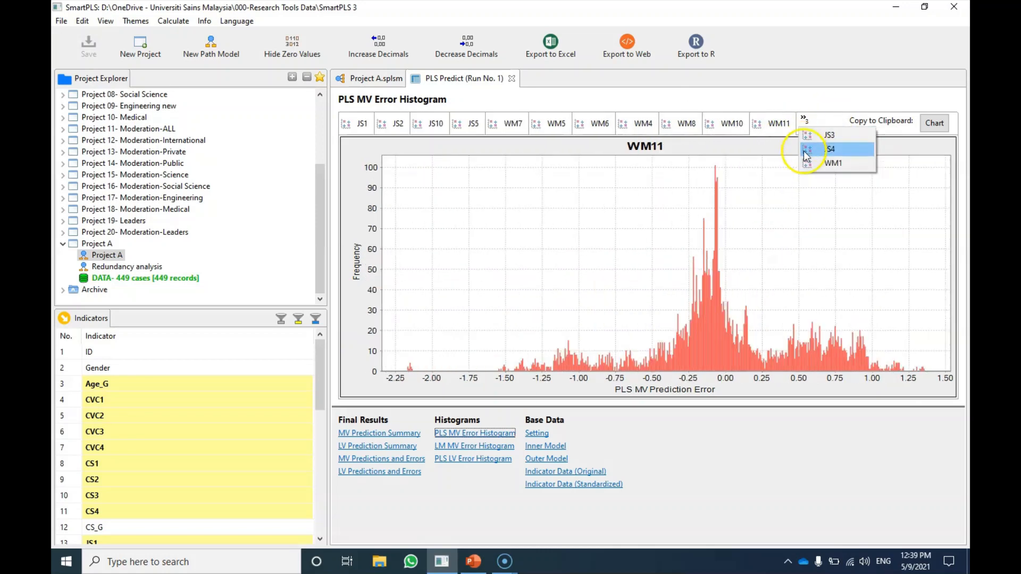
click(822, 164)
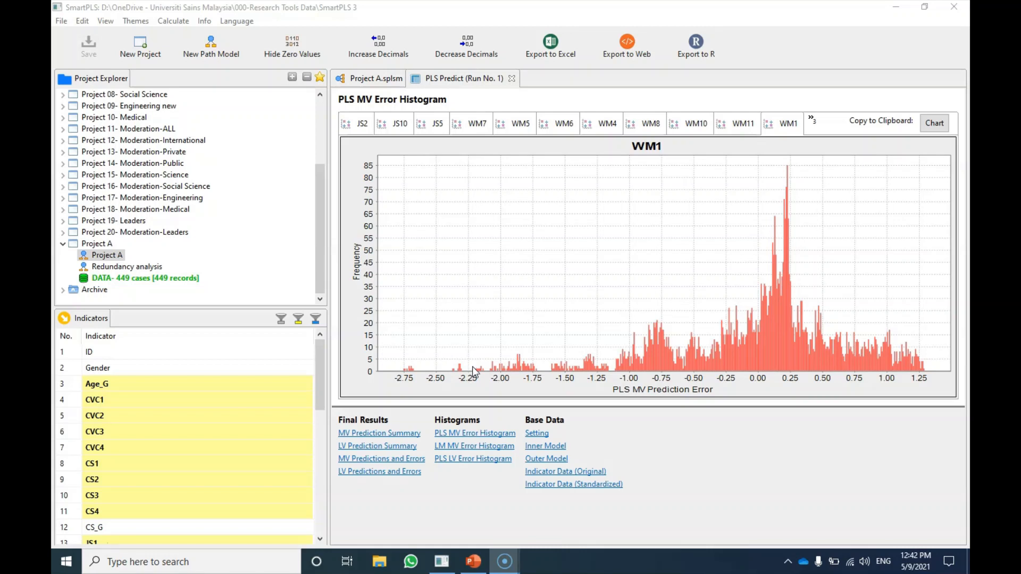
Compare the LM and PLS tables in the MV Prediction Summary and copy the PLS table in Excel format
click(383, 433)
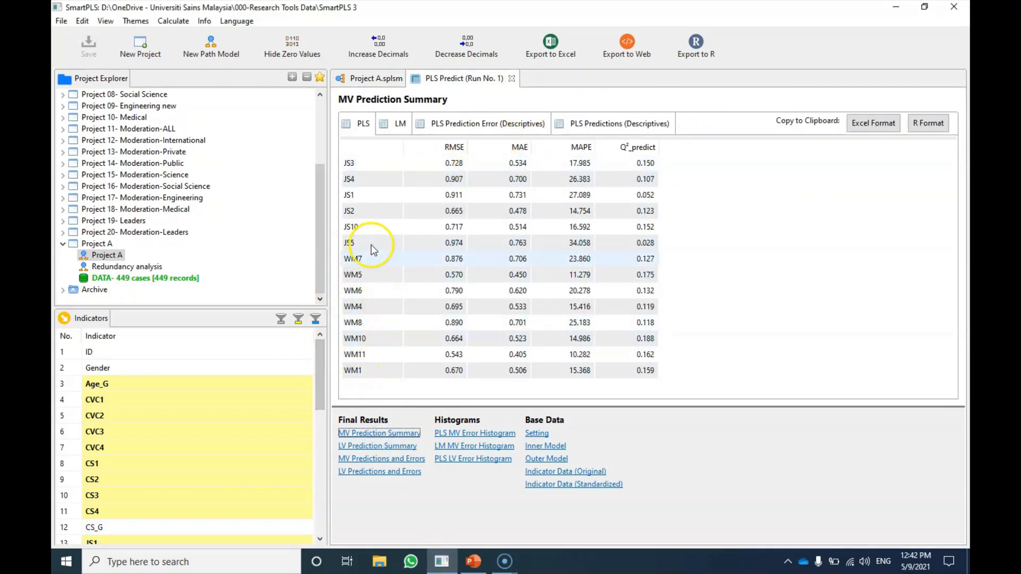
click(400, 126)
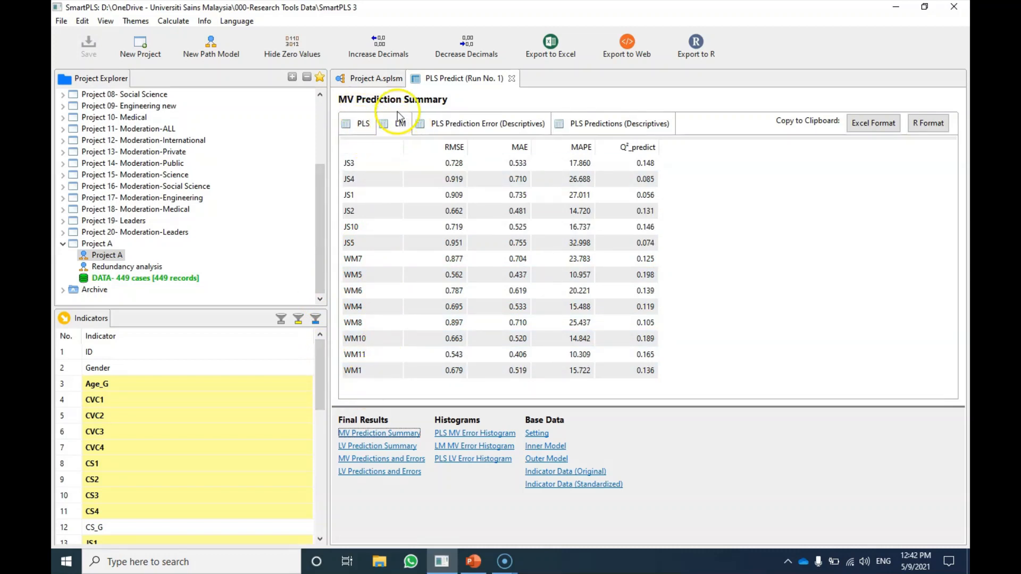
click(361, 124)
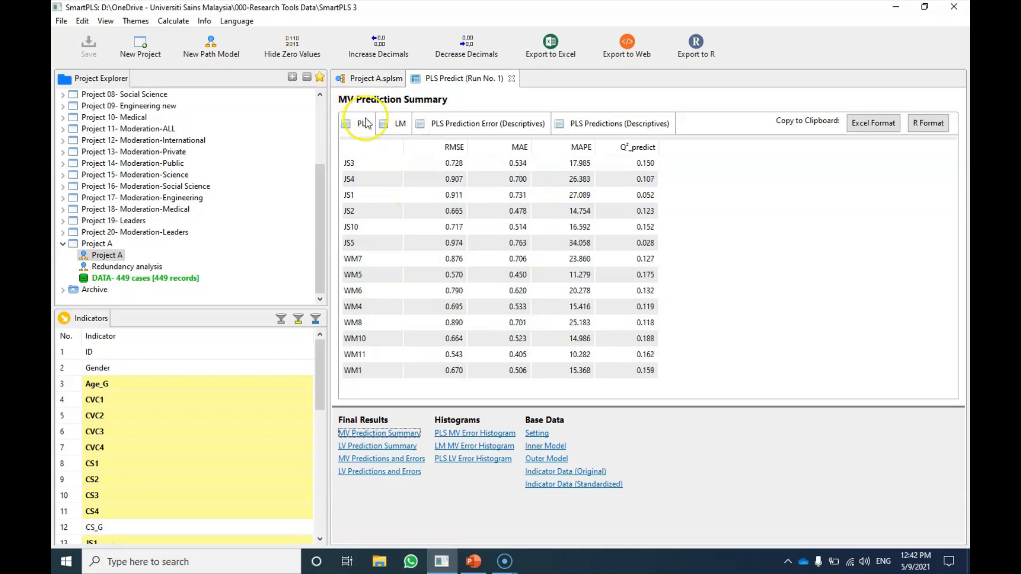
click(873, 126)
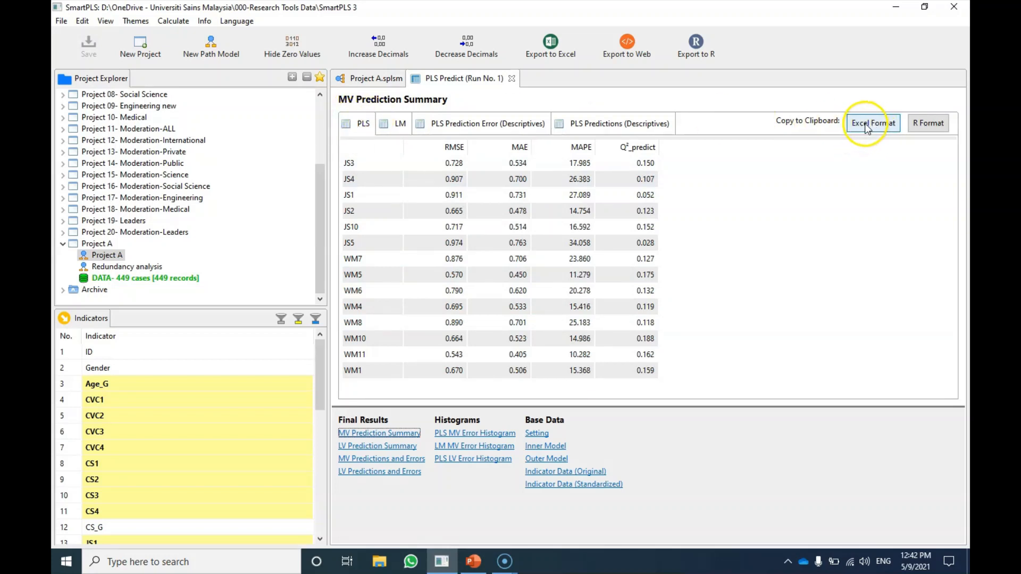
click(875, 127)
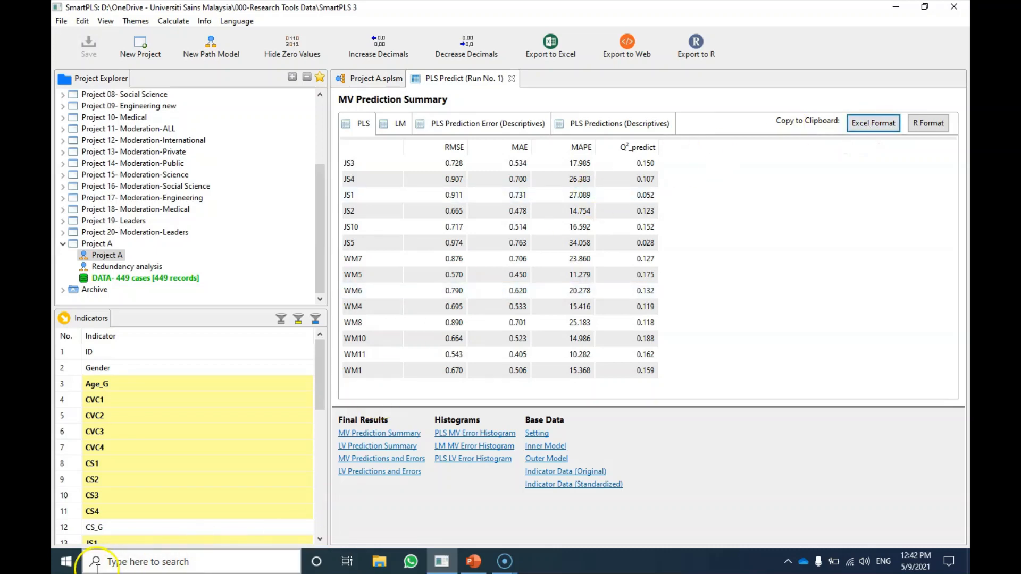
Switch to Excel, create a blank workbook and paste the copied PLS table at cell A1
click(895, 8)
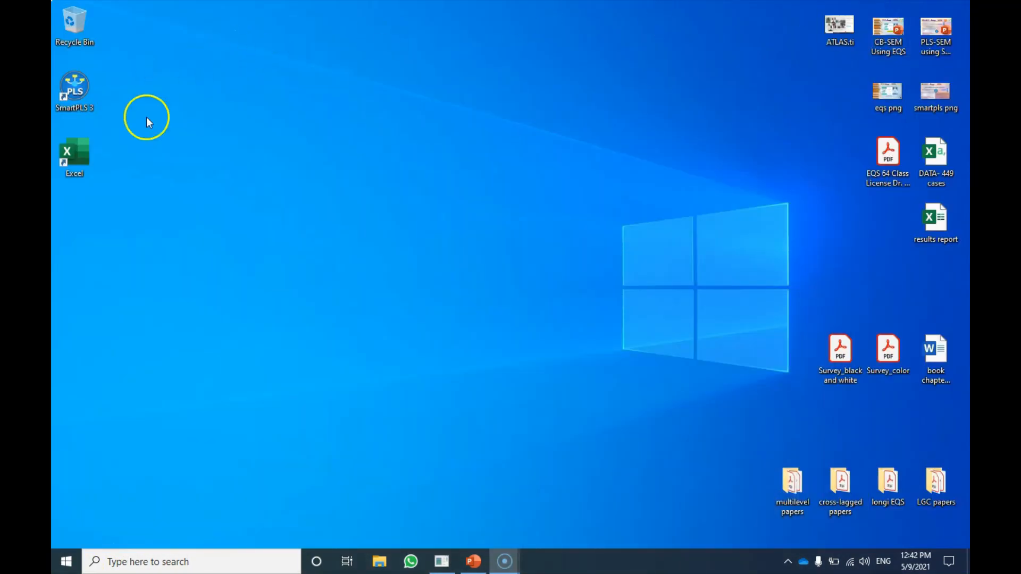
double_click(79, 151)
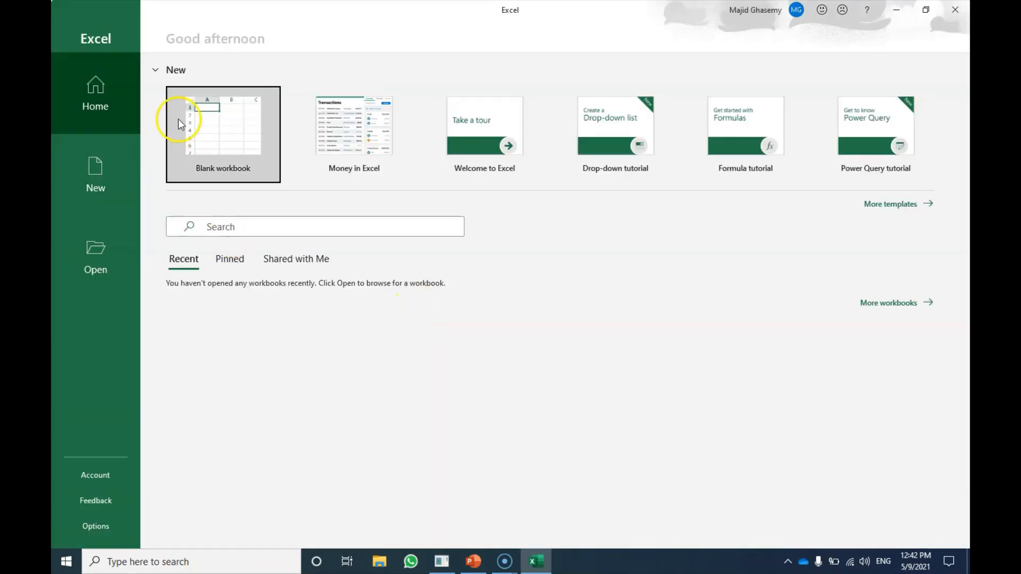
click(224, 123)
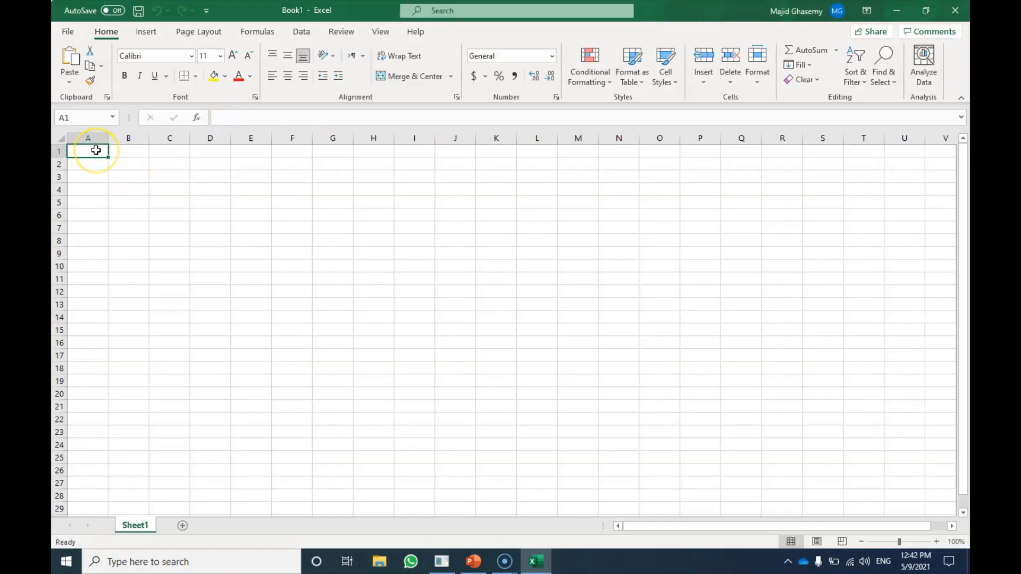
text(RMSE	MAE	MAPE	Q²_predict JS3	0.728	0.534	17.985	0.15 JS4	0.907	0.7	26.383	0.107 JS1	0.911	0.731	27.089	0.052 JS2	0.665	0.478	14.754	0.123 JS10	0.717	0.514	16.592	0.152 JS5	0.974	0.763	34.058	0.028 WM7	0.876	0.706	23.86	0.127 WM5	0.57	0.45	11.279	0.175 WM6	0.79	0.62	20.278	0.132 WM4	0.695	0.533	15.416	0.119 WM8	0.89	0.701	25.183	0.118 WM10	0.664	0.523	14.986	0.188 WM11	0.543	0.405	10.282	0.162 WM1	0.67	0.506	15.368	0.159)
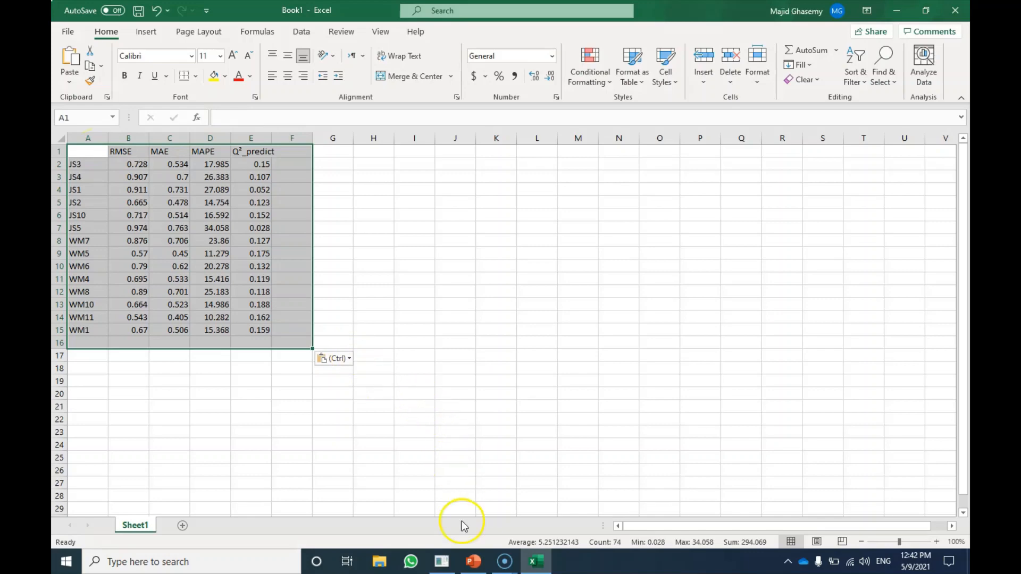
Copy the LM prediction summary from SmartPLS in Excel format and paste it at cell H1 of the workbook
click(443, 562)
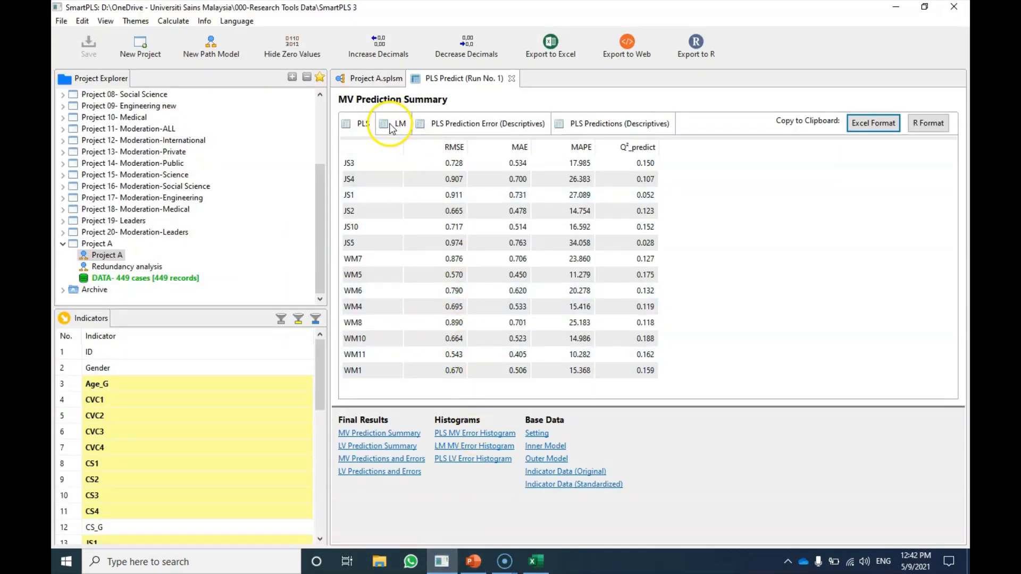
click(400, 125)
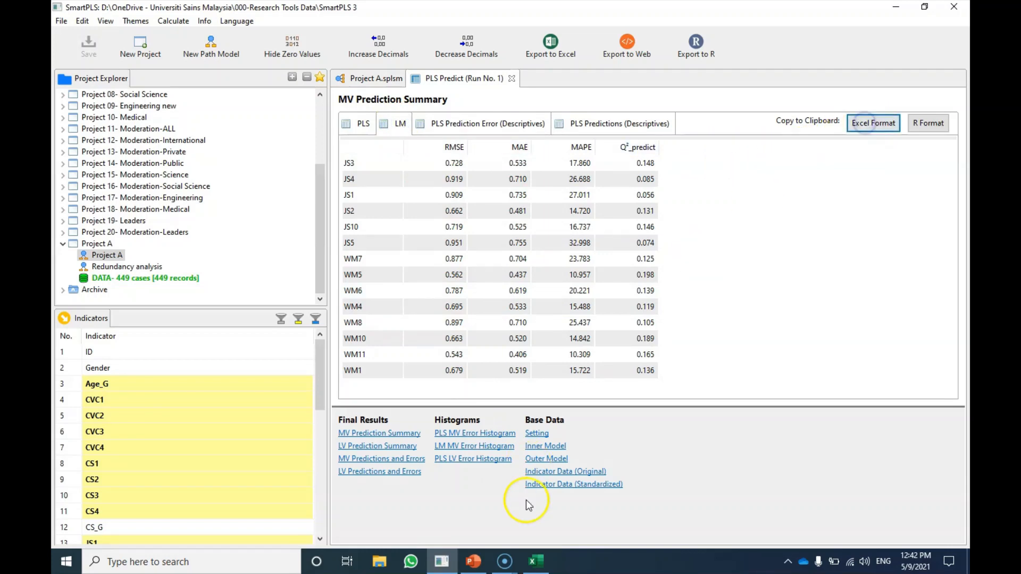
click(536, 562)
click(372, 151)
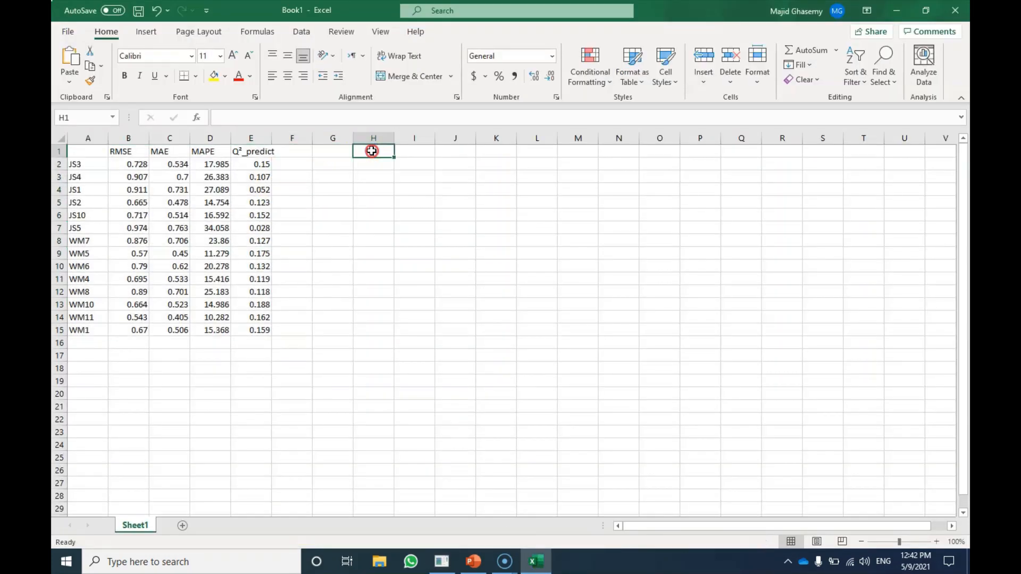
right_click(372, 149)
click(405, 212)
click(444, 406)
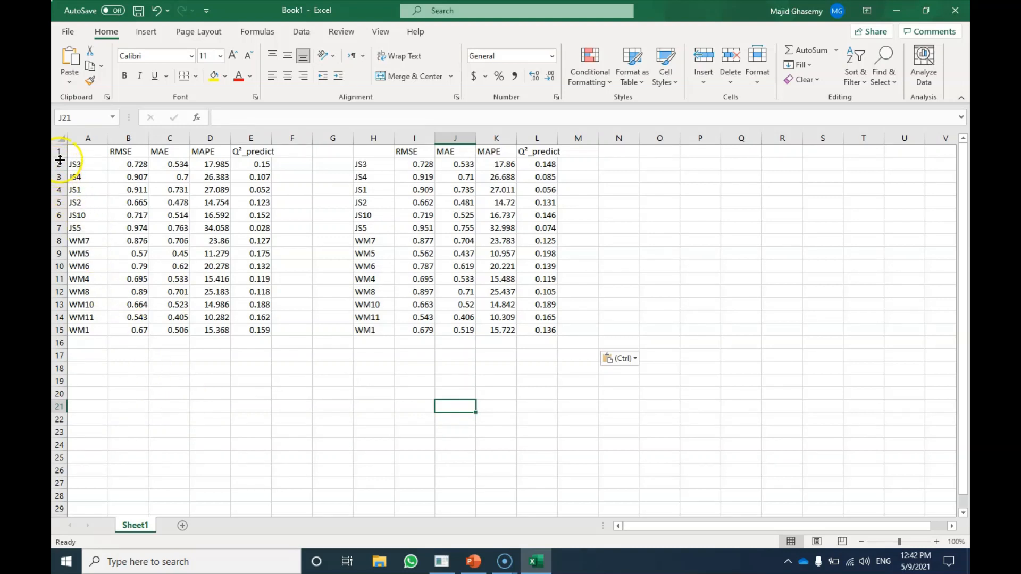
Delete rows 2 to 7, which hold the JS indicators, from both tables
drag(60, 164, 60, 228)
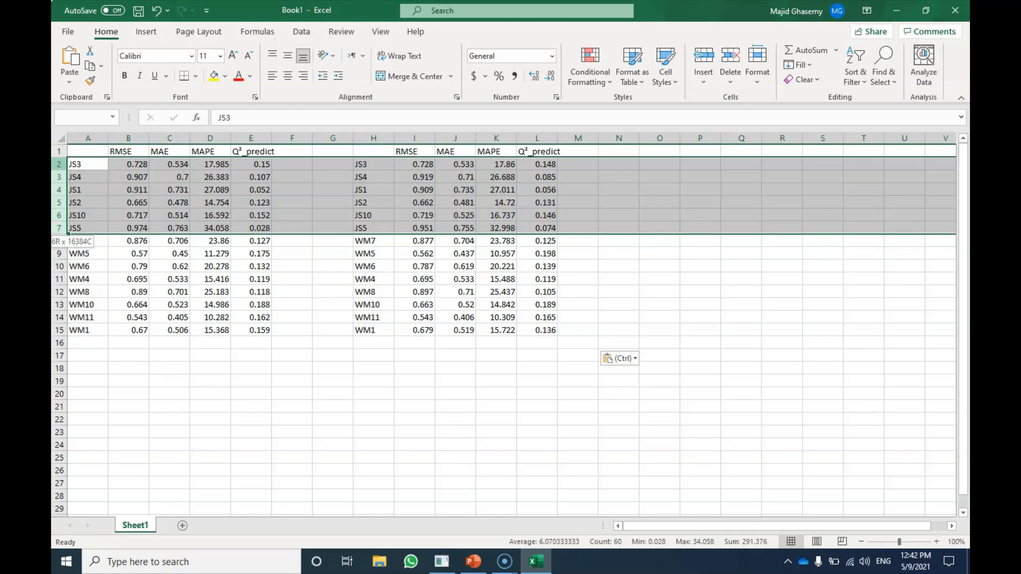
right_click(64, 162)
click(99, 286)
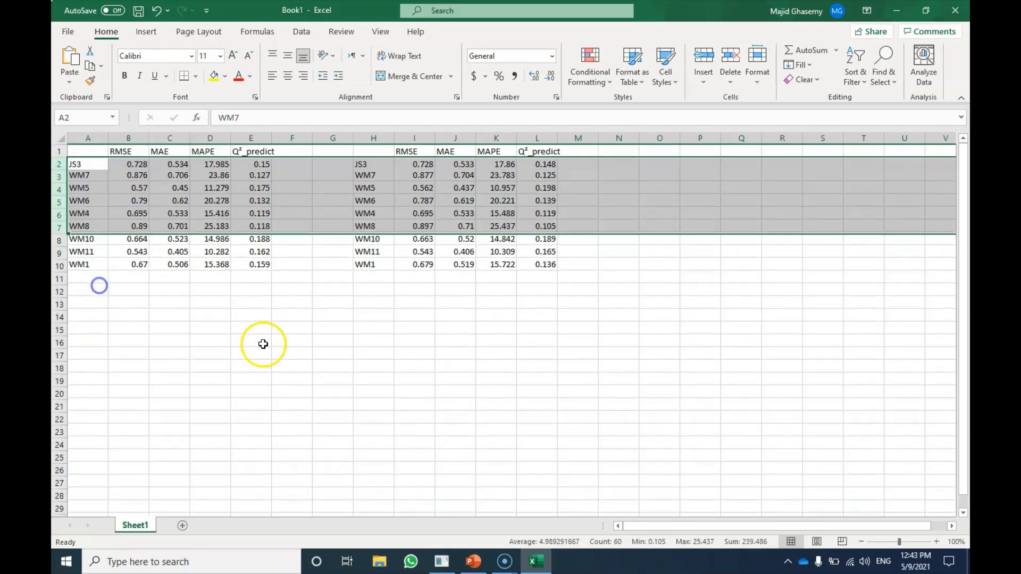
click(345, 367)
Delete the Q²_predict column from the LM table
click(539, 136)
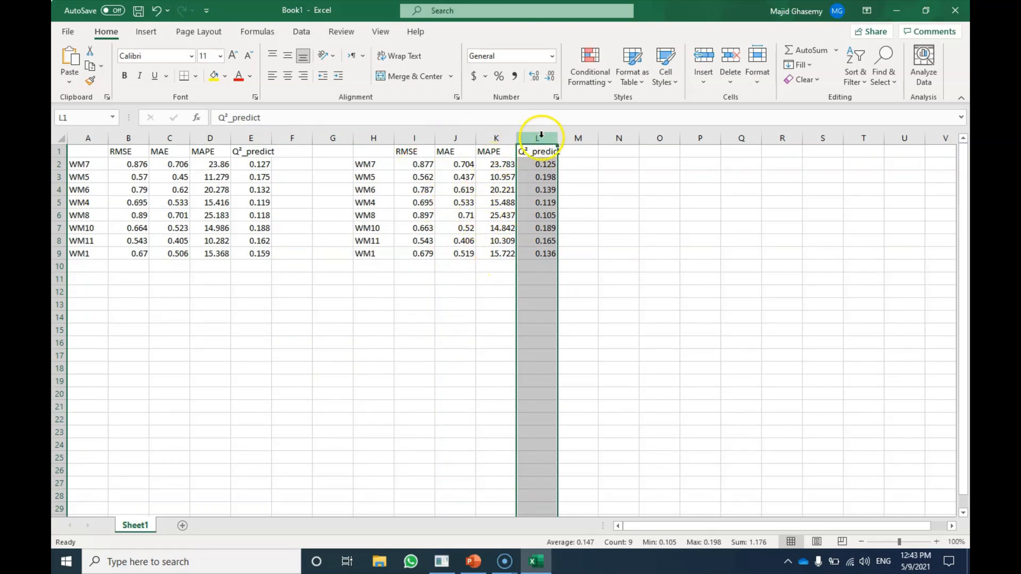
right_click(540, 137)
click(574, 261)
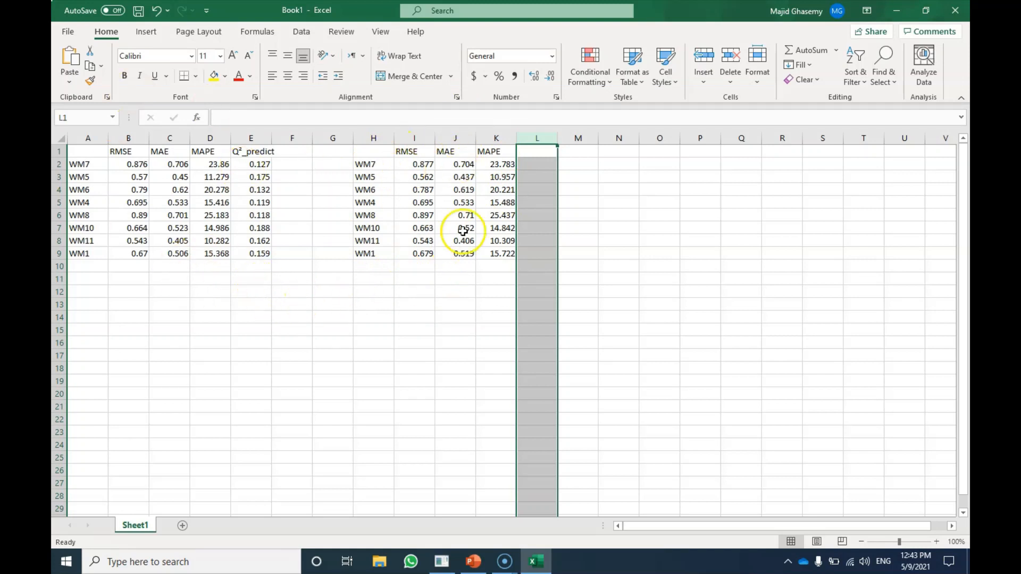
Delete the MAPE column from both the LM table and the PLS table
click(492, 137)
right_click(493, 139)
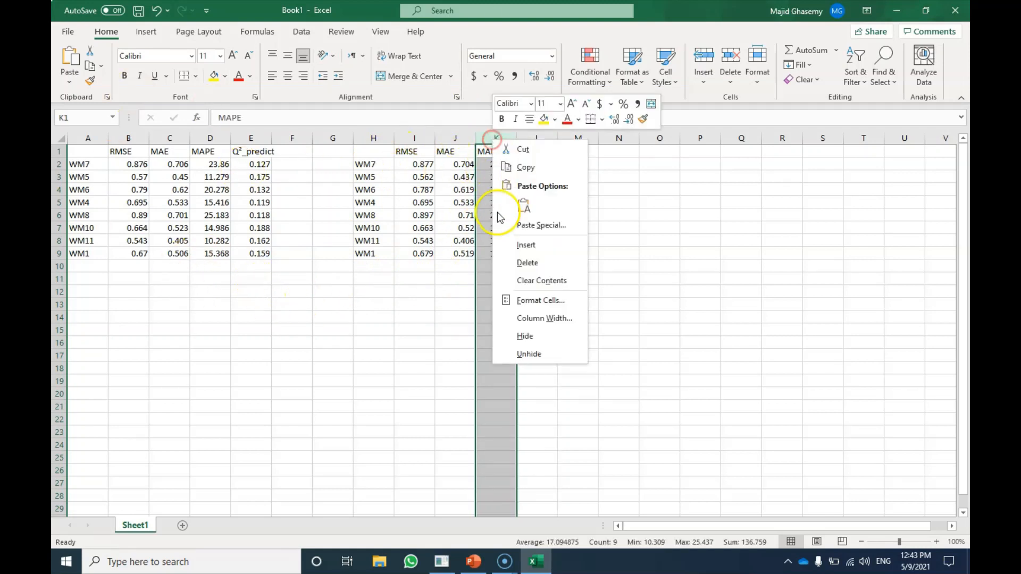
click(521, 261)
click(210, 138)
right_click(209, 138)
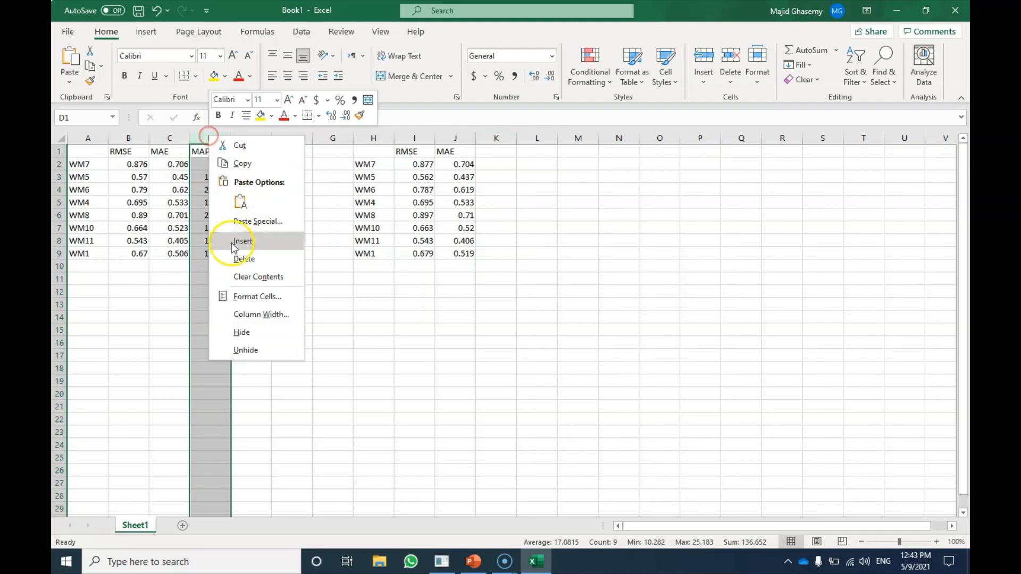
click(234, 253)
click(263, 355)
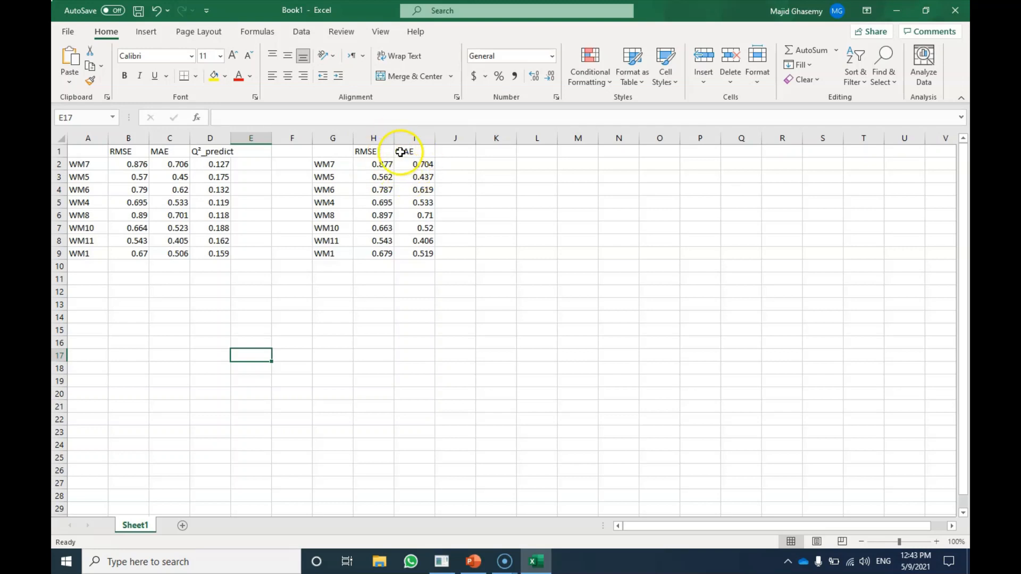
Delete the RMSE column from both tables, keeping MAE for the comparison
click(361, 140)
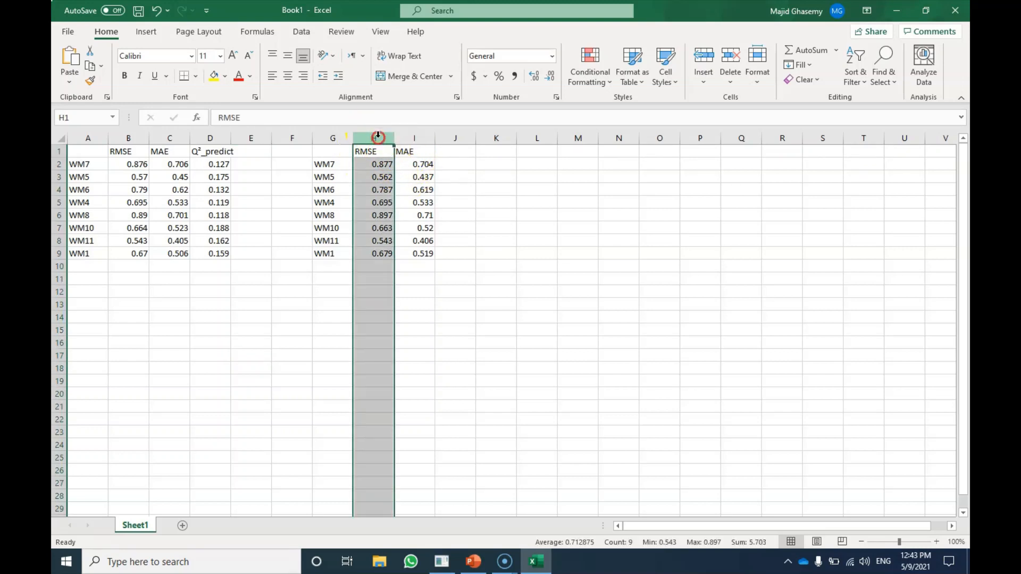
right_click(377, 140)
click(414, 260)
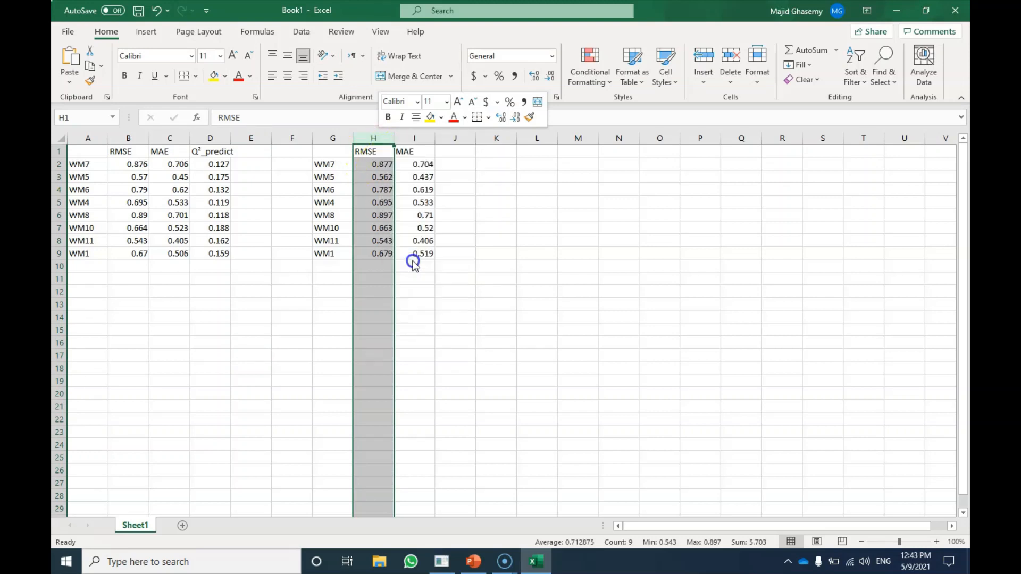
click(130, 133)
right_click(130, 136)
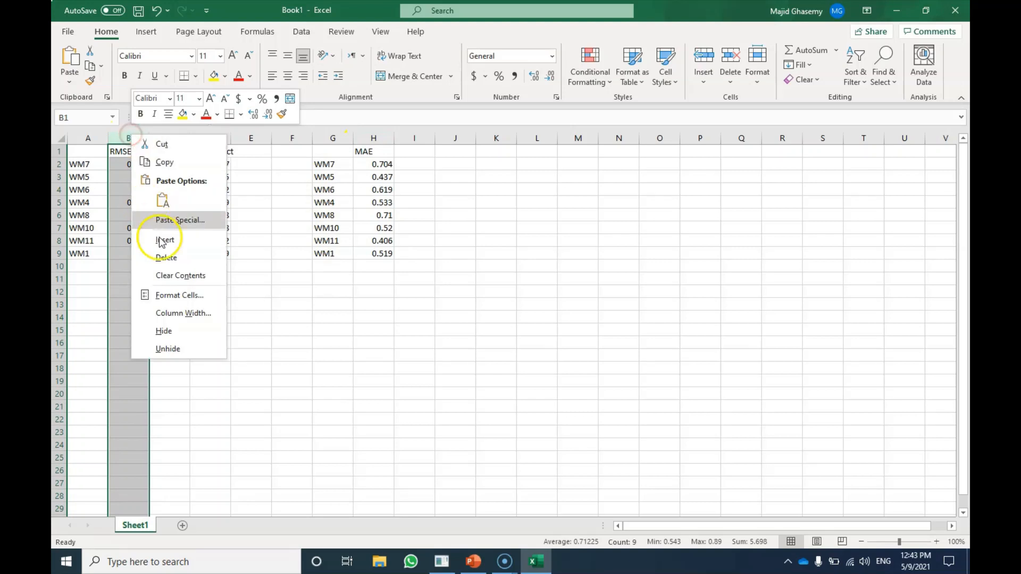
click(168, 257)
click(251, 316)
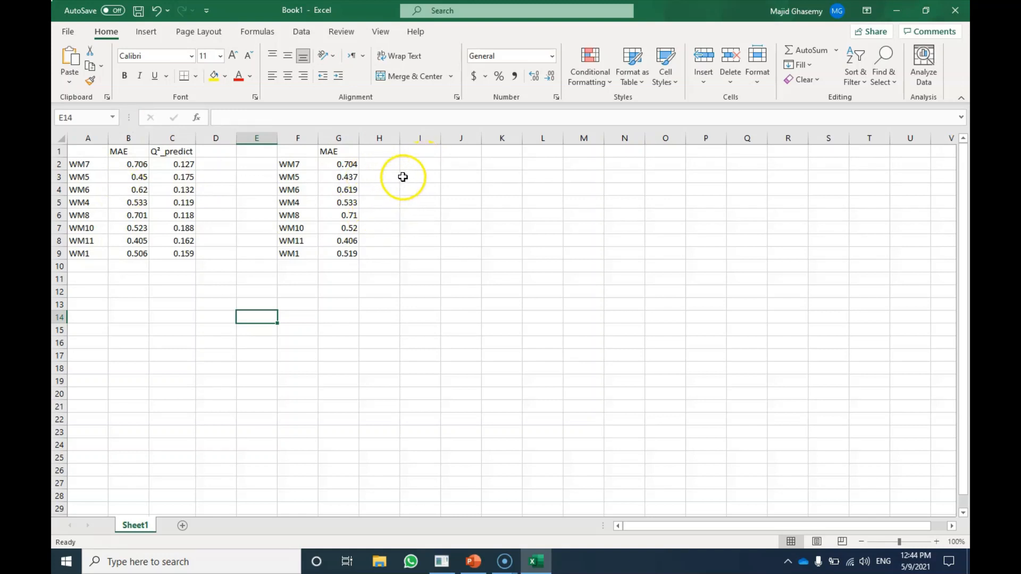
Enter the formula =B2-G2 in cell I2 to subtract the LM MAE from the PLS MAE for WM7
click(414, 164)
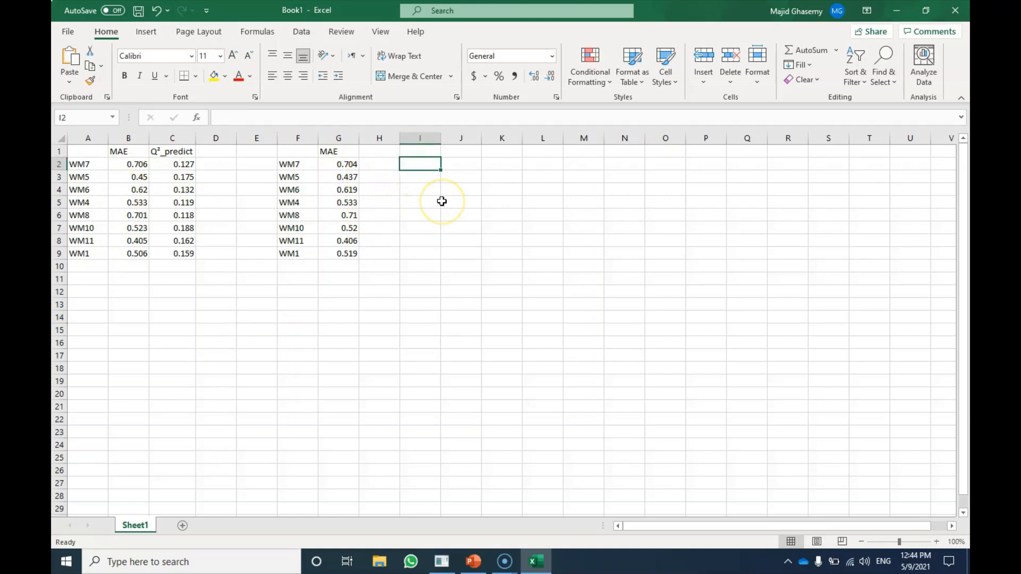
text(=)
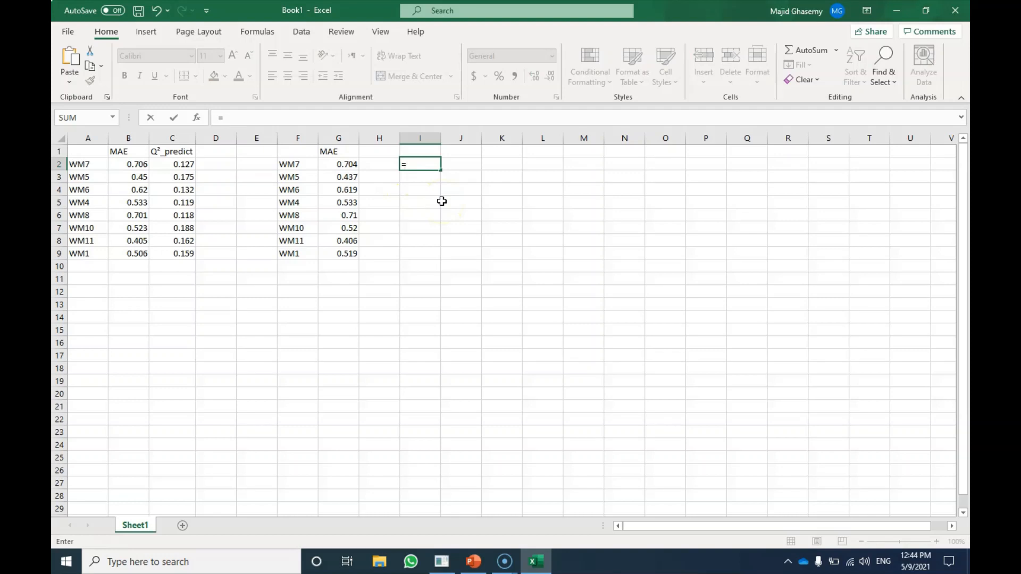
click(135, 164)
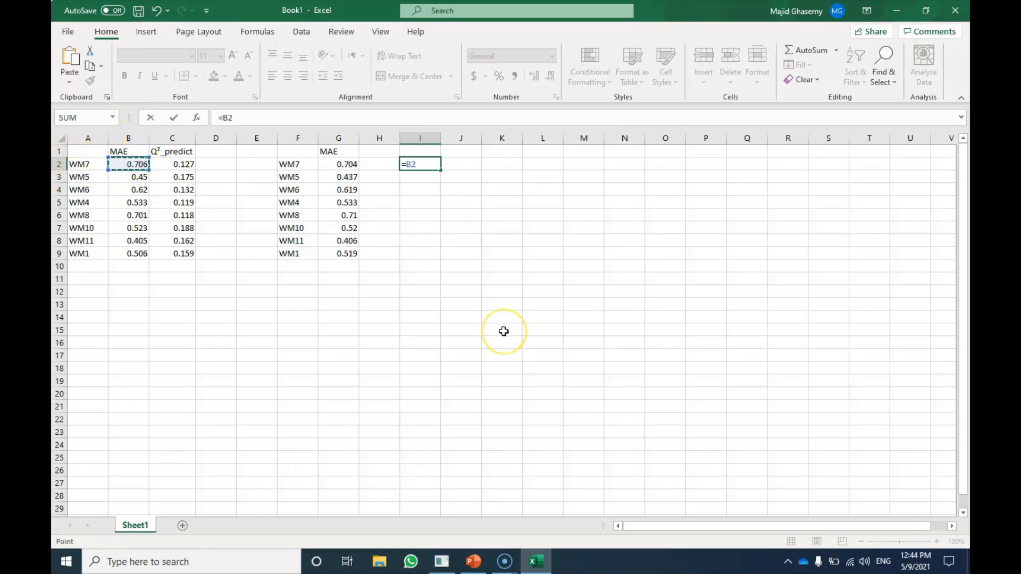
click(346, 168)
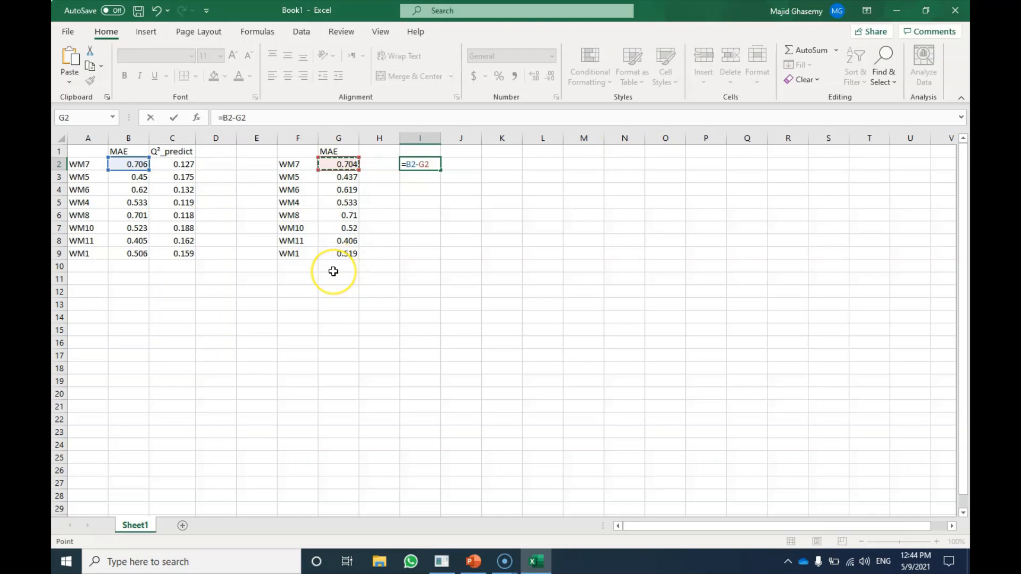
key(Return)
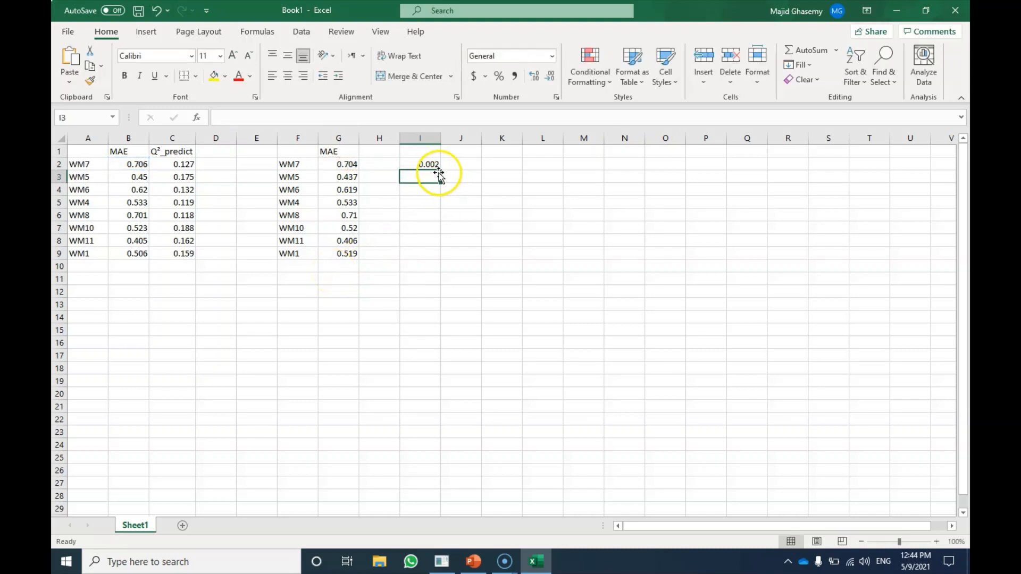
Copy the MAE difference formula from I2 down through I9 to cover the remaining WM indicators
click(420, 164)
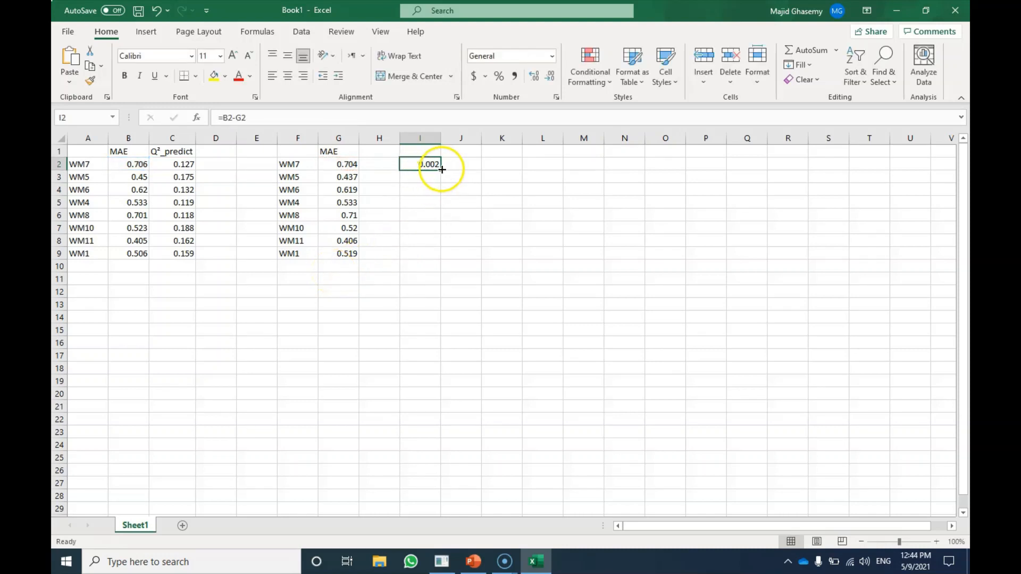
drag(442, 169, 439, 188)
drag(437, 254, 437, 256)
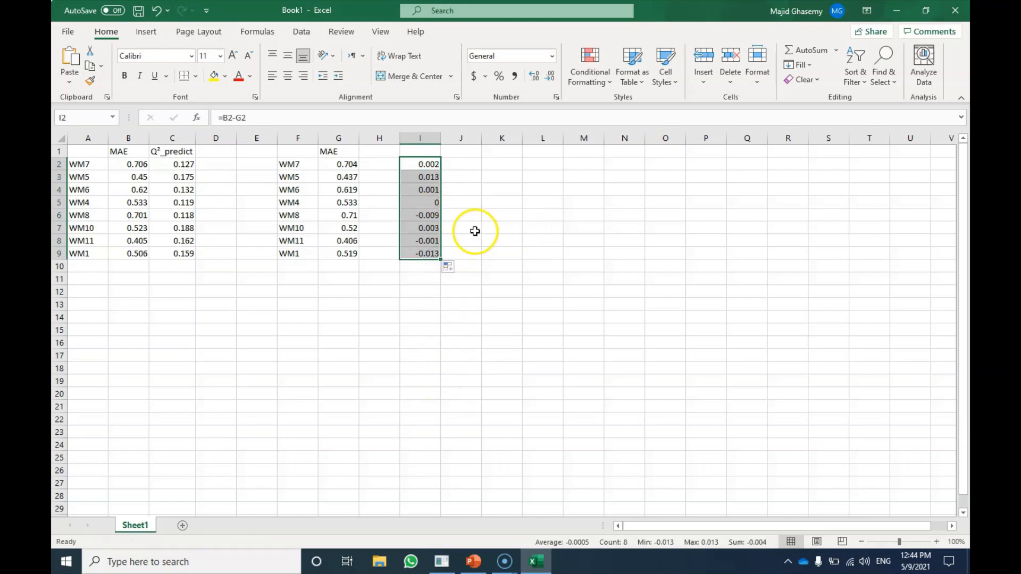
Shade the negative MAE differences in cells I6, I8 and I9 with the standard light green fill
click(426, 215)
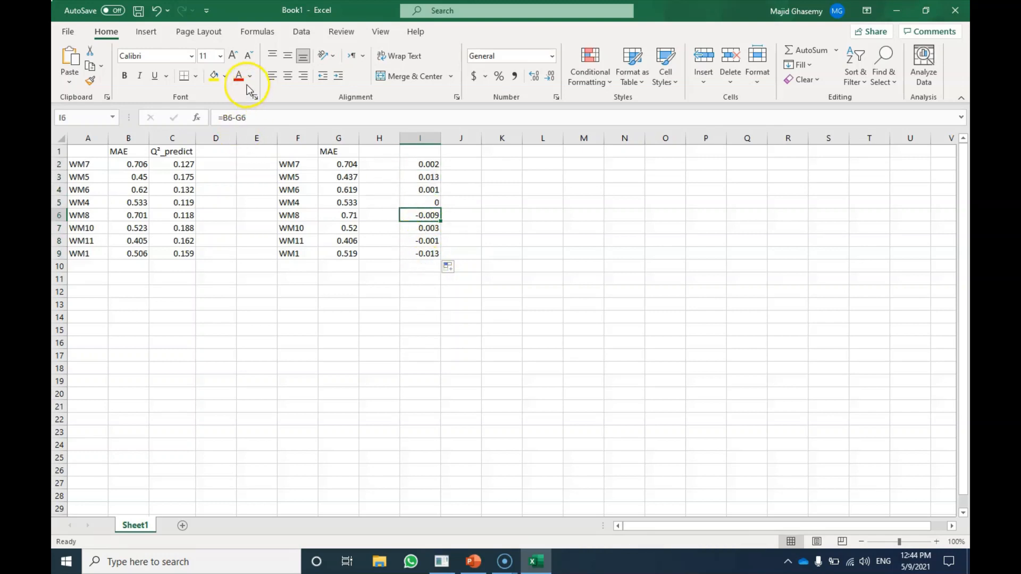
click(226, 78)
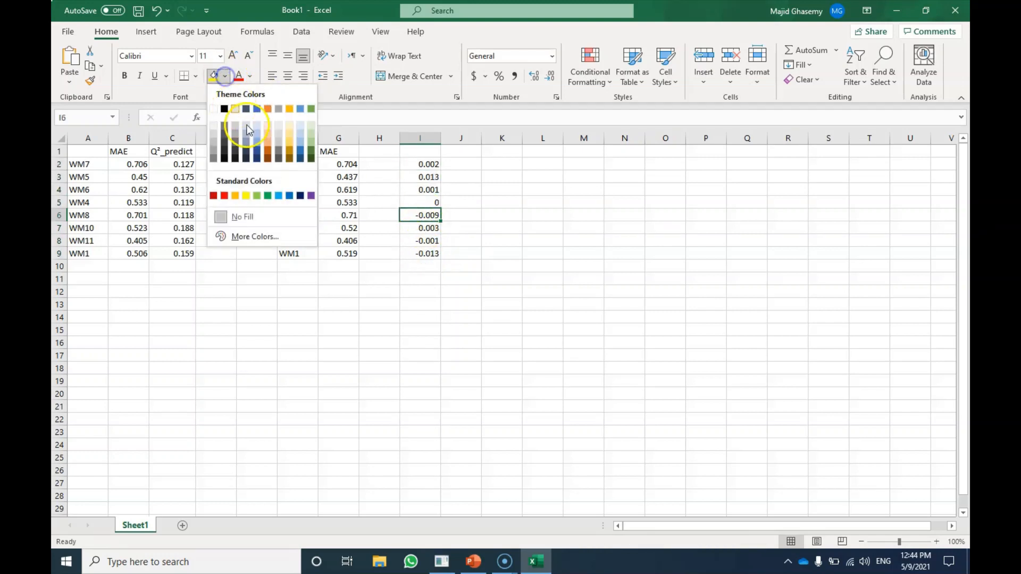
click(259, 194)
click(420, 240)
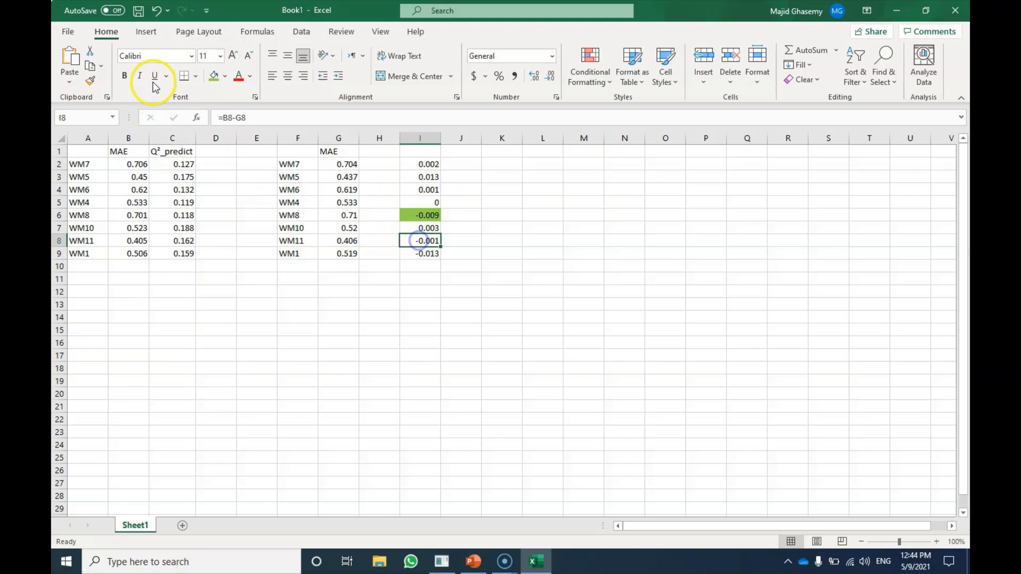
click(214, 76)
click(423, 254)
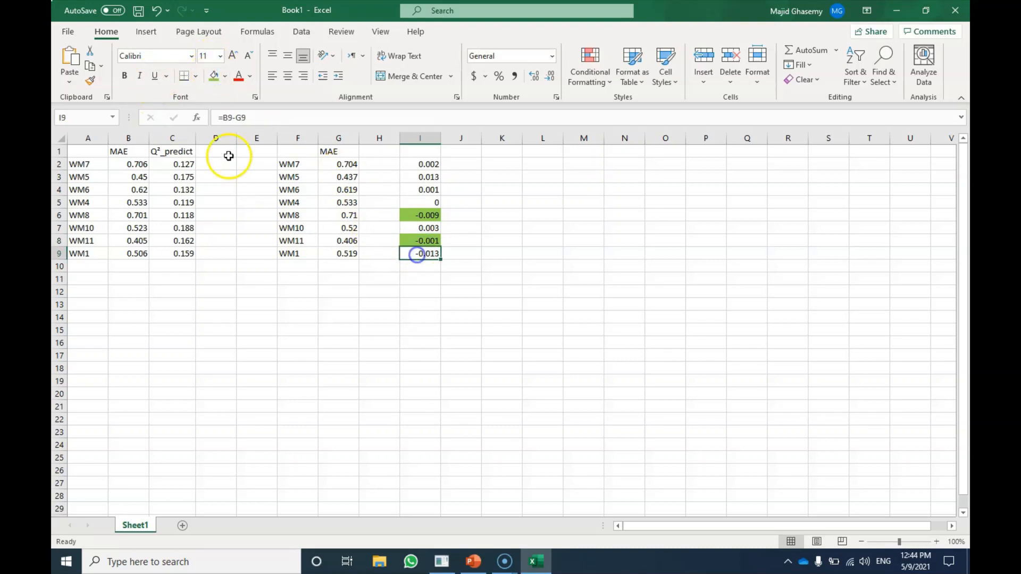
click(214, 75)
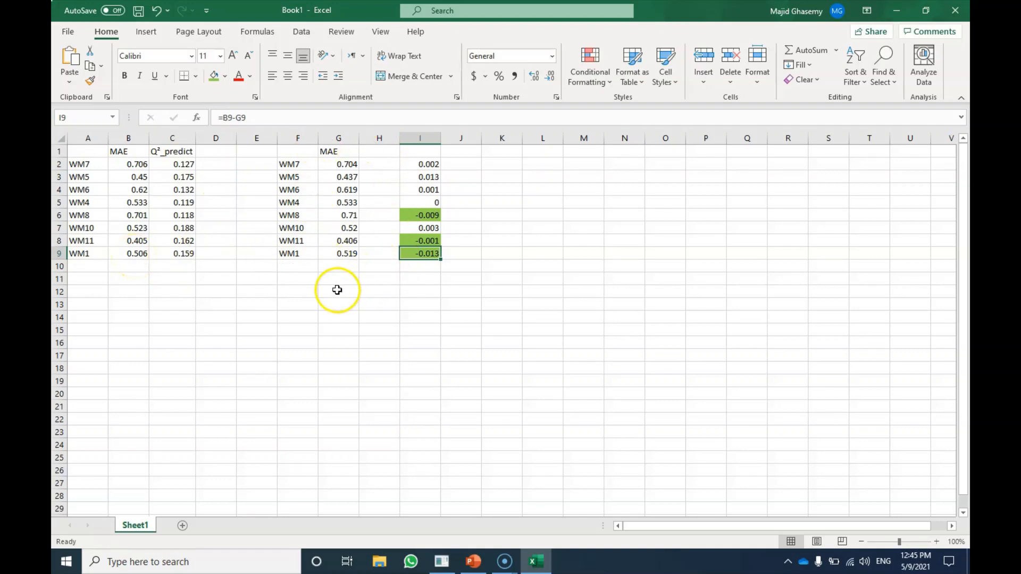
Switch to the PowerPoint presentation and examine the predictive power outcomes in the PLSpredict flowchart on slide 58
click(473, 561)
scroll(597, 474, down, 1)
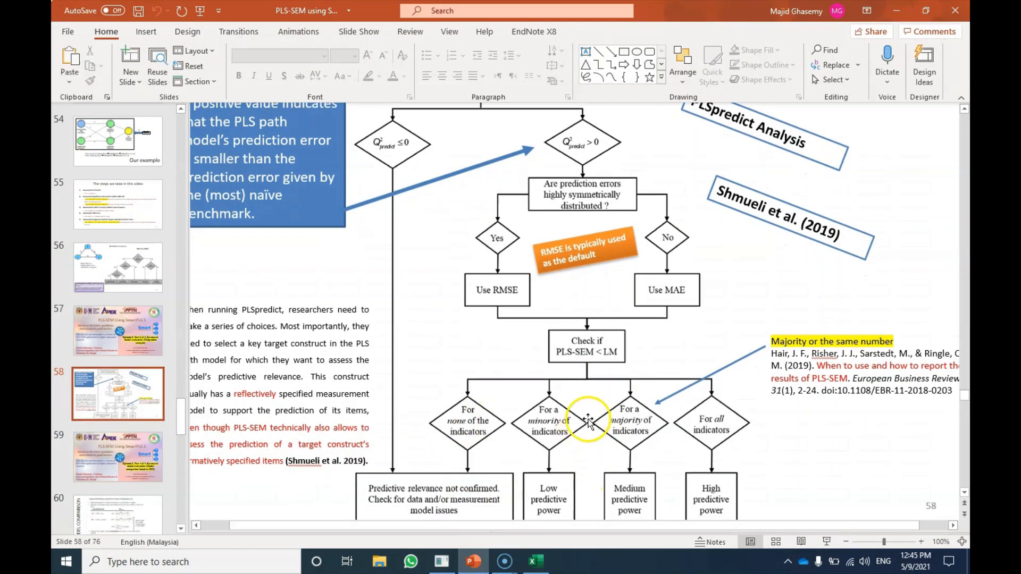